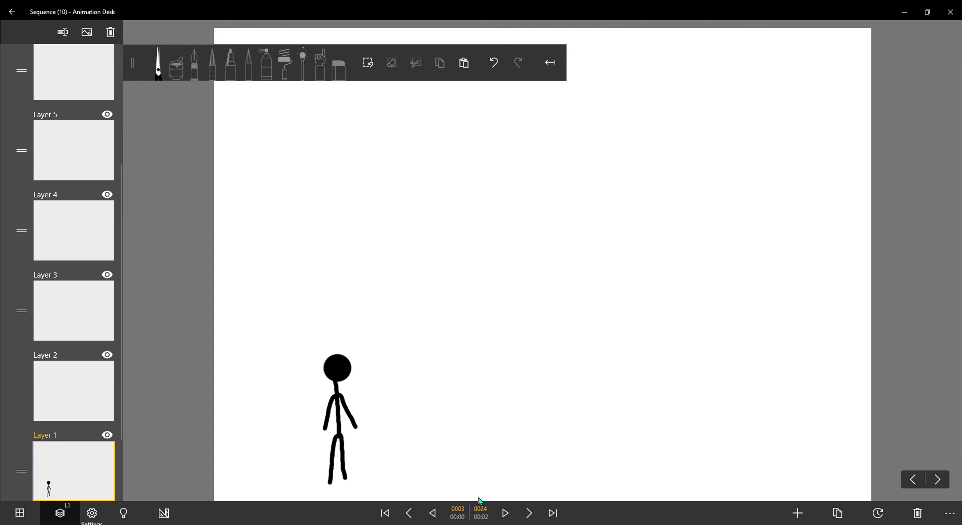
Preview the walk animation, then pause playback on frame 20
{"action": "left_click", "coordinate": [506, 514]}
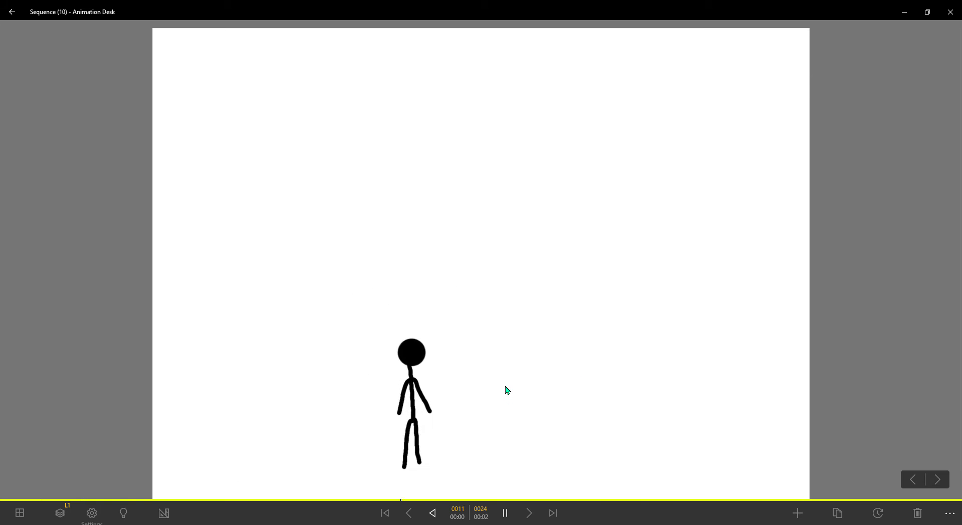
{"action": "left_click", "coordinate": [511, 514]}
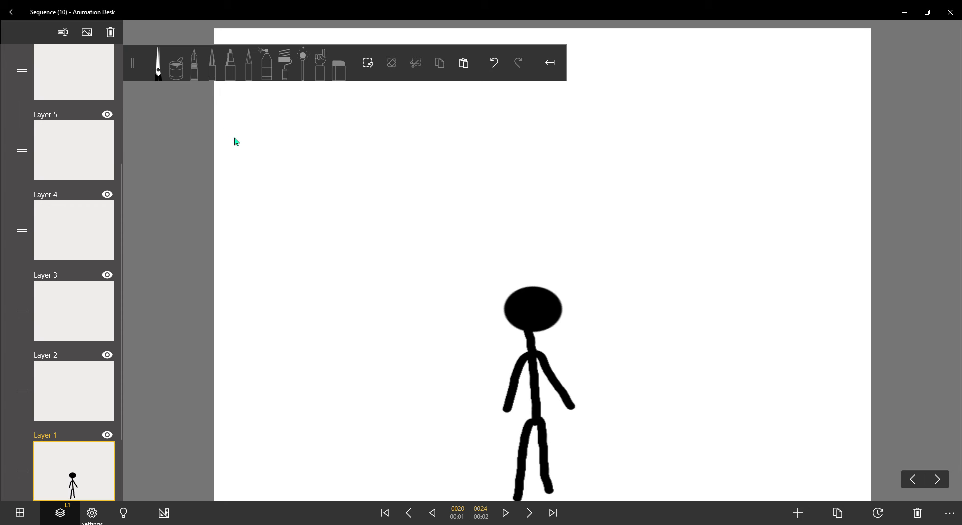
Fill frame 20's background blue with the paint bucket, then preview and pause to check it
{"action": "left_click", "coordinate": [166, 59]}
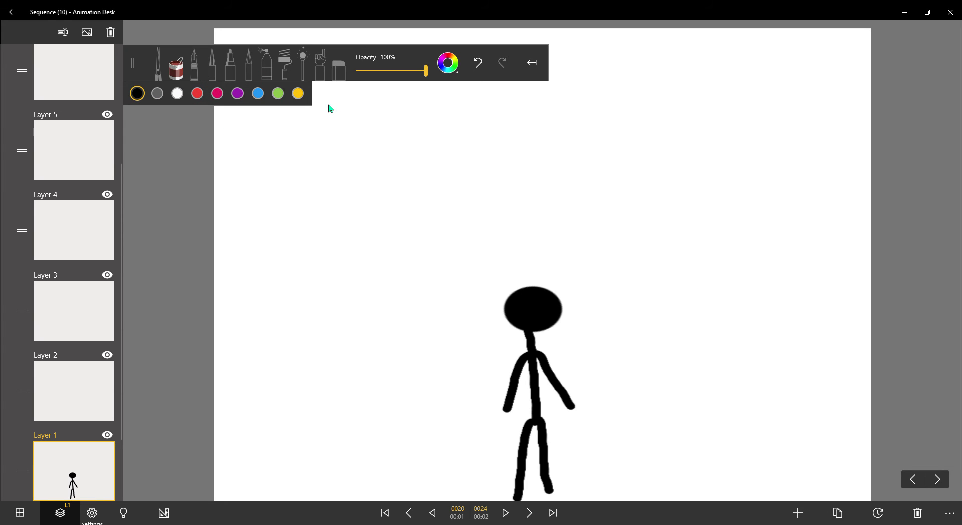
{"action": "left_click", "coordinate": [299, 95]}
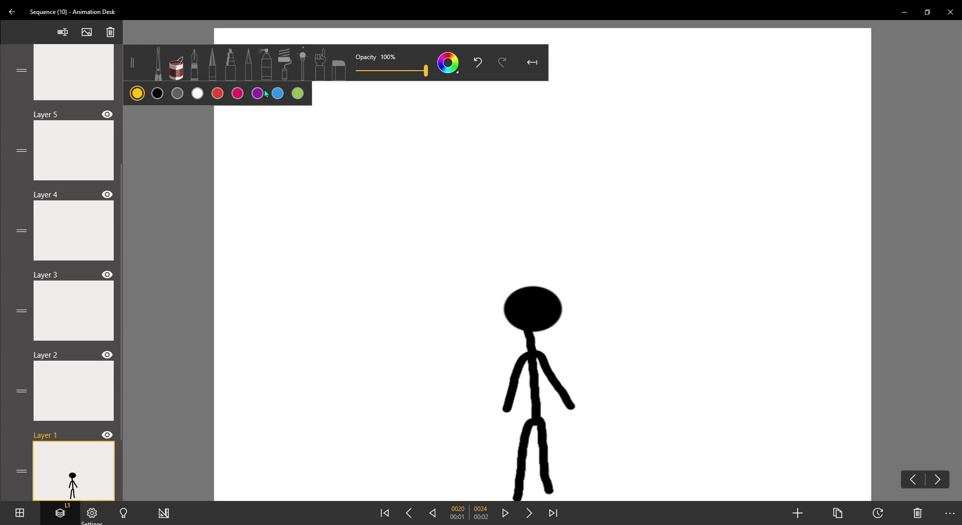
{"action": "left_click", "coordinate": [277, 93]}
{"action": "left_click", "coordinate": [285, 214]}
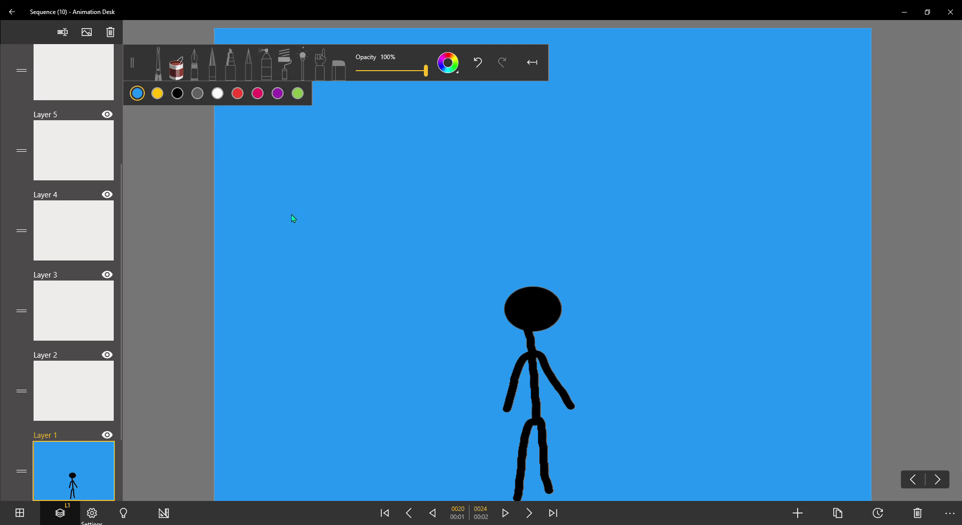
{"action": "left_click", "coordinate": [511, 512]}
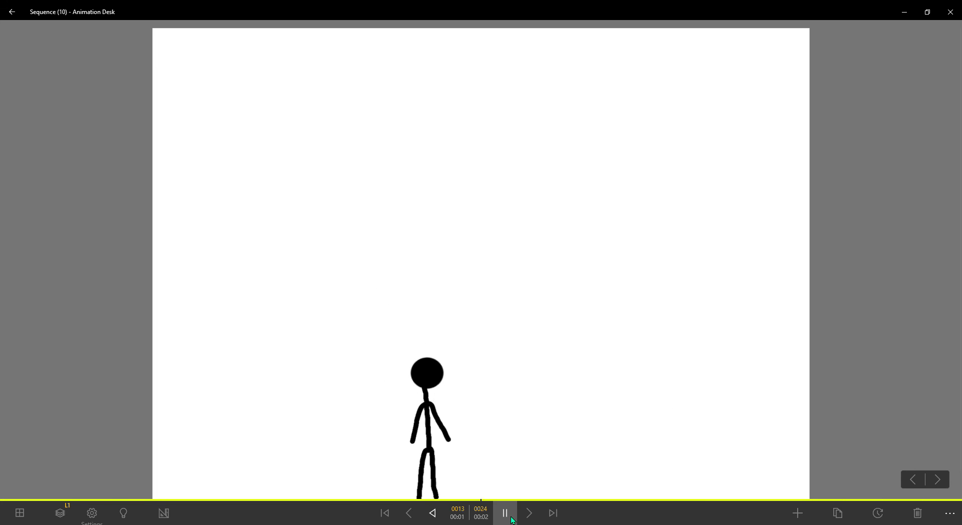
{"action": "left_click", "coordinate": [515, 511]}
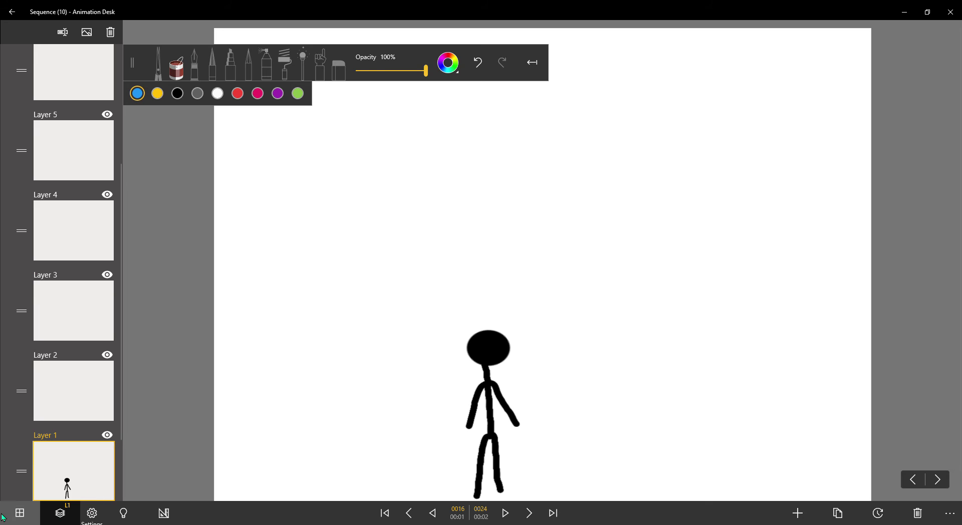
Show the frame thumbnails and fill frames 19, 18, 17 and 16 with blue
{"action": "left_click", "coordinate": [20, 512]}
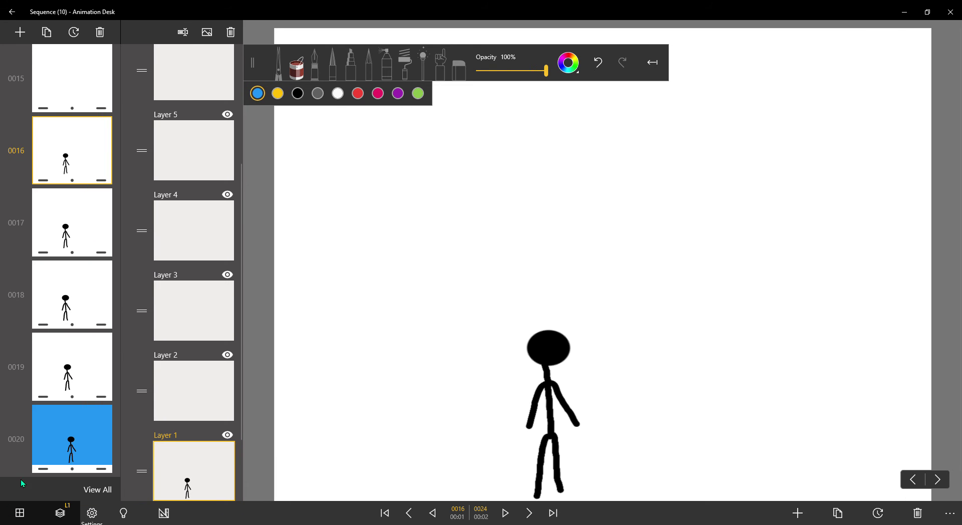
{"action": "left_click", "coordinate": [93, 364]}
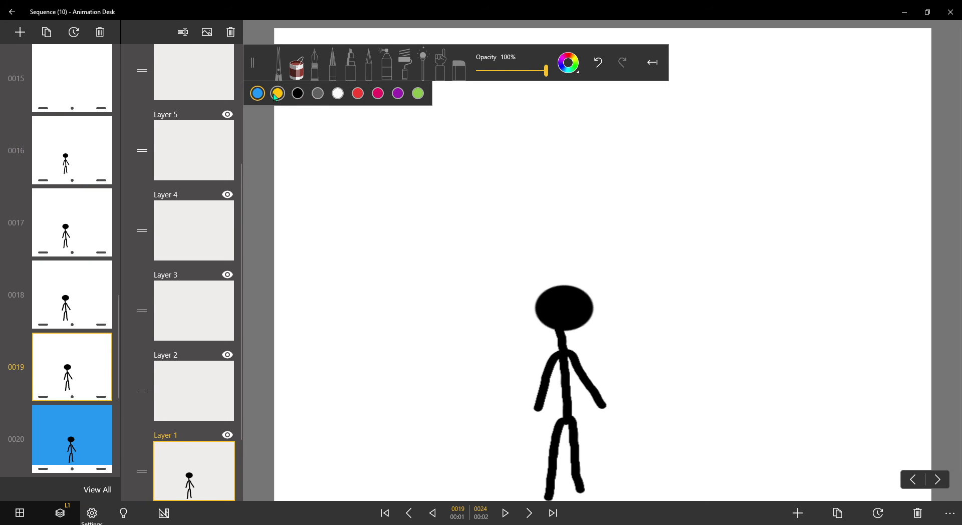
{"action": "left_click", "coordinate": [304, 200]}
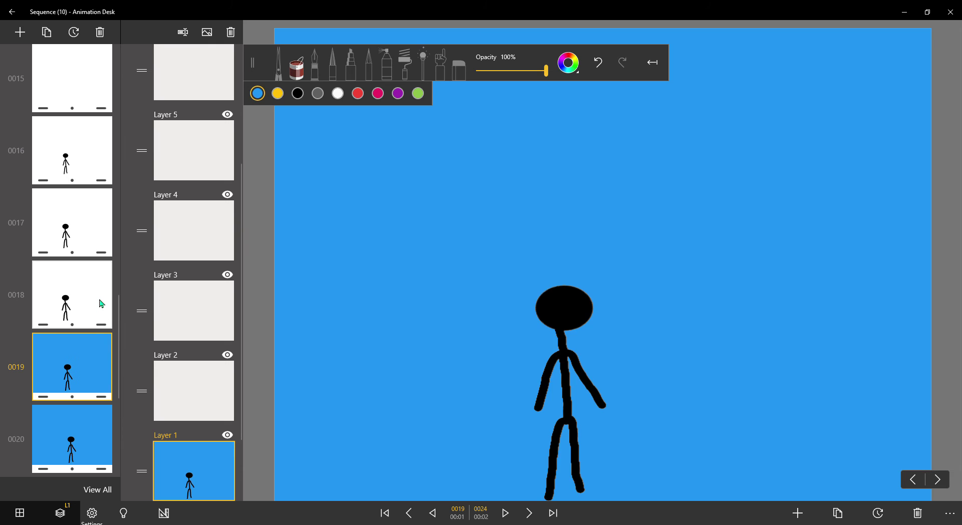
{"action": "left_click", "coordinate": [102, 304]}
{"action": "left_click", "coordinate": [318, 240]}
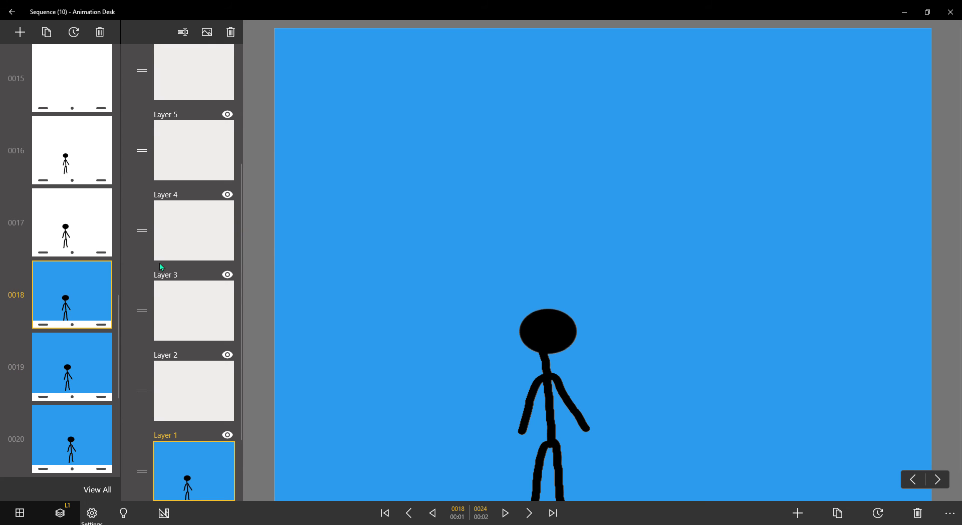
{"action": "left_click", "coordinate": [104, 241]}
{"action": "left_click", "coordinate": [322, 228]}
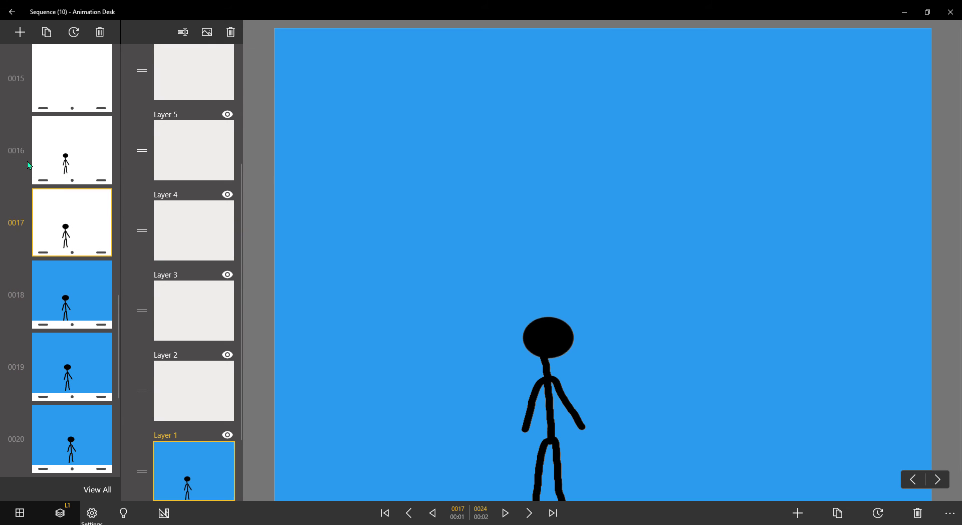
{"action": "left_click", "coordinate": [91, 157]}
{"action": "left_click", "coordinate": [281, 191]}
Fill the backgrounds of frames 15 and 14 with blue
{"action": "left_click", "coordinate": [65, 75]}
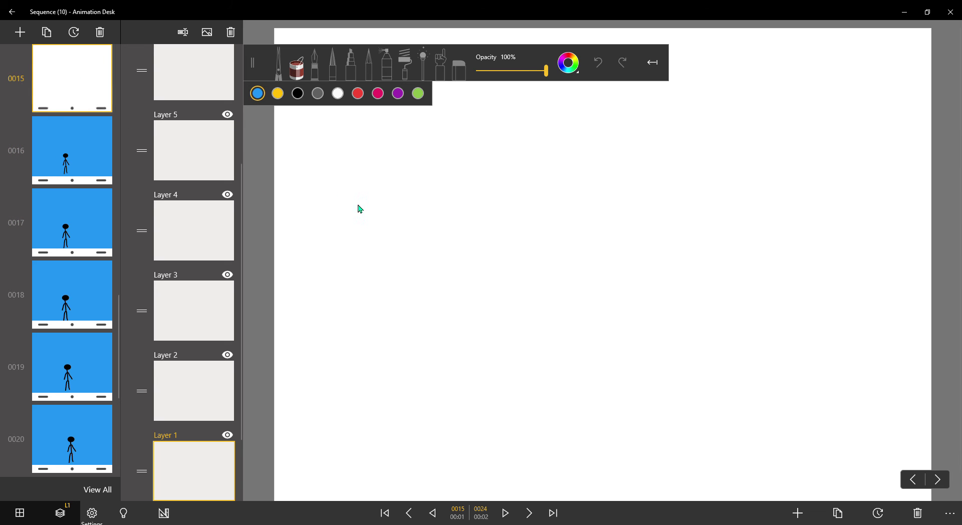
{"action": "left_click", "coordinate": [360, 209]}
{"action": "scroll", "coordinate": [104, 169], "scroll_direction": "up", "scroll_amount": 3}
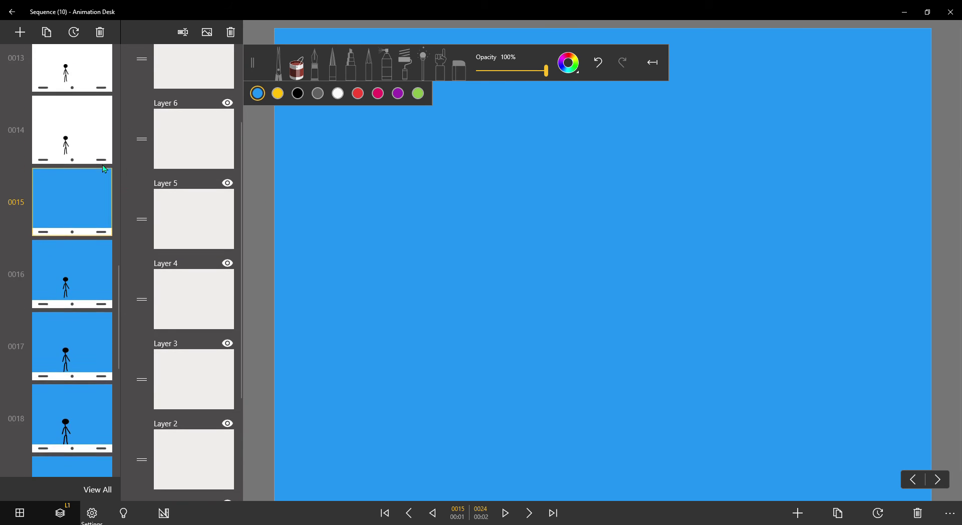
{"action": "scroll", "coordinate": [104, 169], "scroll_direction": "up", "scroll_amount": 2}
{"action": "scroll", "coordinate": [103, 166], "scroll_direction": "up", "scroll_amount": 2}
{"action": "scroll", "coordinate": [101, 166], "scroll_direction": "up", "scroll_amount": 1}
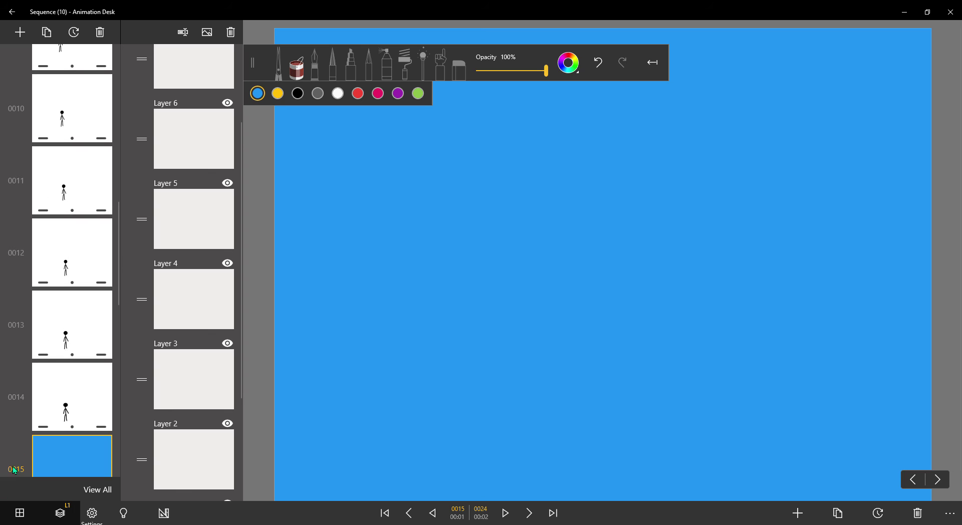
{"action": "left_click", "coordinate": [79, 404]}
{"action": "left_click", "coordinate": [354, 355]}
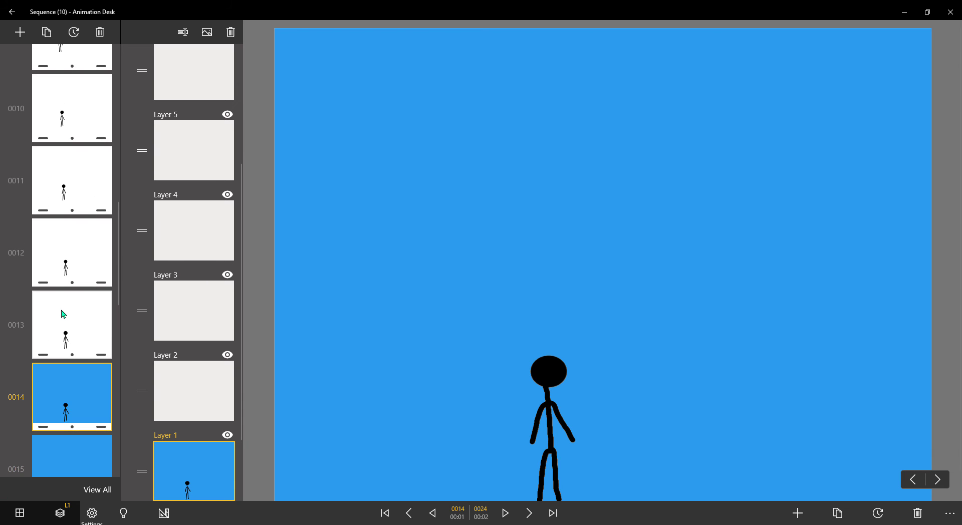
{"action": "scroll", "coordinate": [115, 325], "scroll_direction": "down", "scroll_amount": 5}
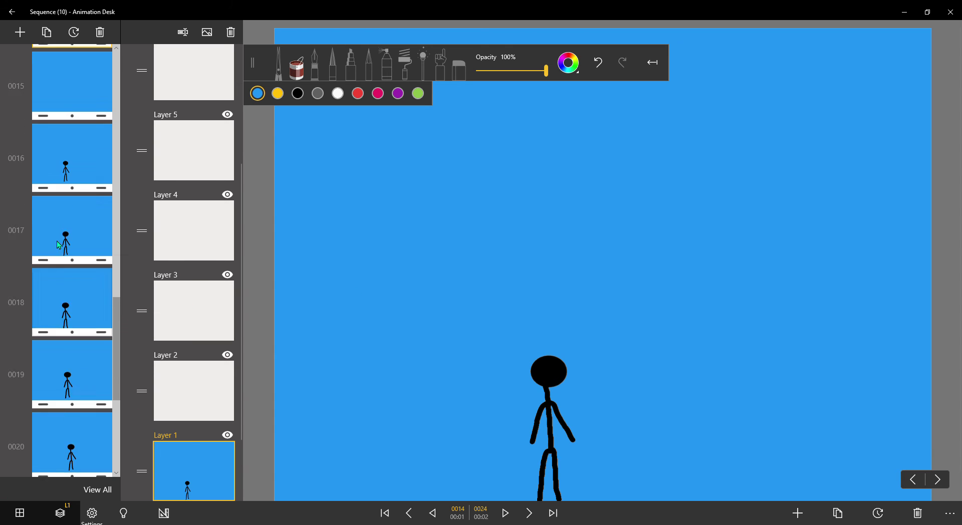
{"action": "scroll", "coordinate": [58, 244], "scroll_direction": "up", "scroll_amount": 3}
{"action": "scroll", "coordinate": [58, 244], "scroll_direction": "down", "scroll_amount": 3}
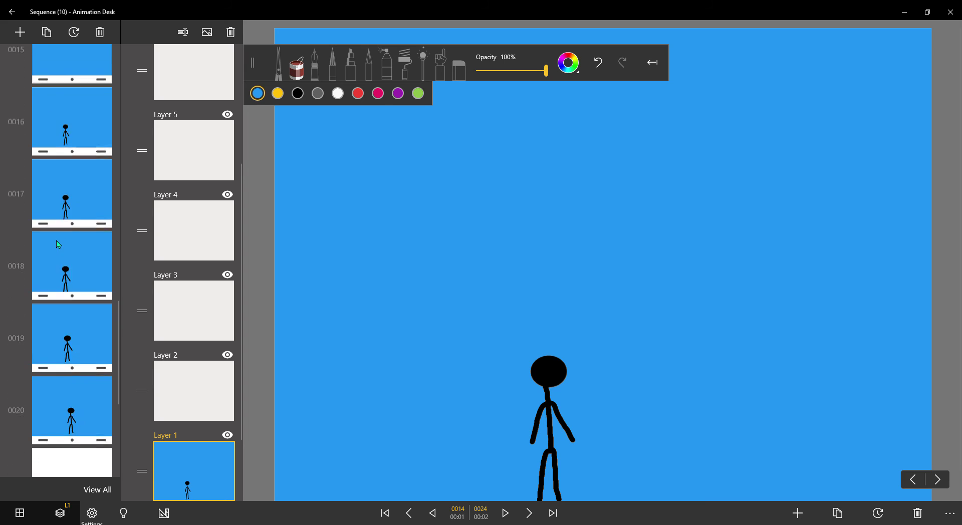
{"action": "scroll", "coordinate": [58, 244], "scroll_direction": "down", "scroll_amount": 4}
Fill the backgrounds of frames 21, 22, 23 and 24 with blue
{"action": "left_click", "coordinate": [58, 244]}
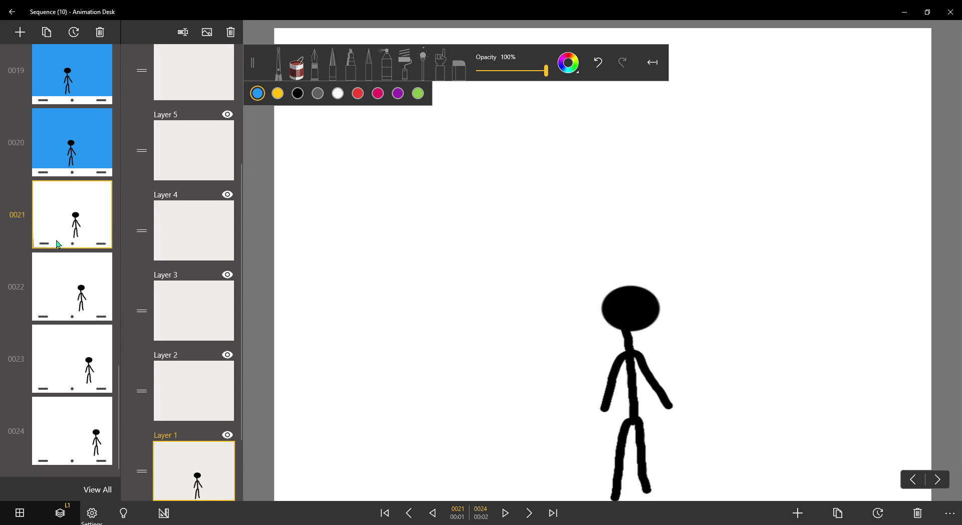
{"action": "left_click", "coordinate": [498, 306]}
{"action": "left_click", "coordinate": [61, 316]}
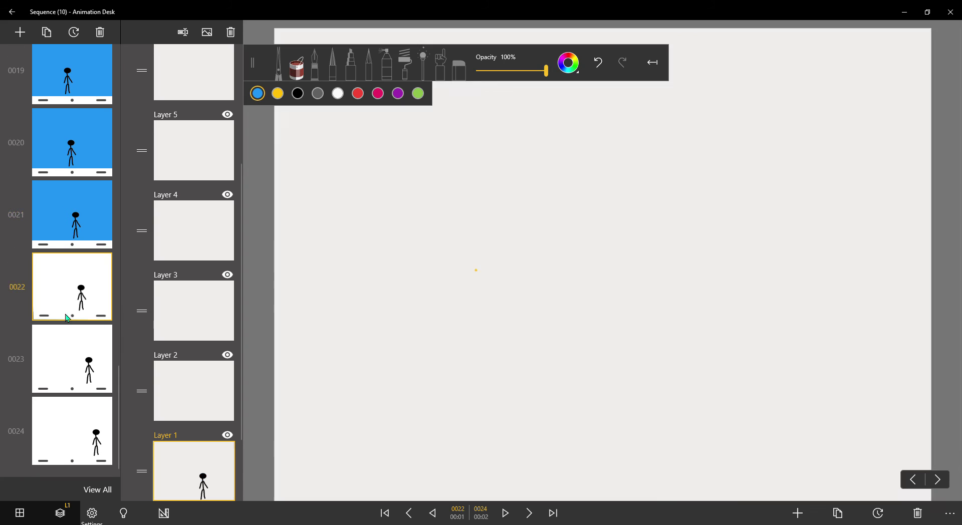
{"action": "left_click", "coordinate": [337, 352]}
{"action": "left_click", "coordinate": [61, 380]}
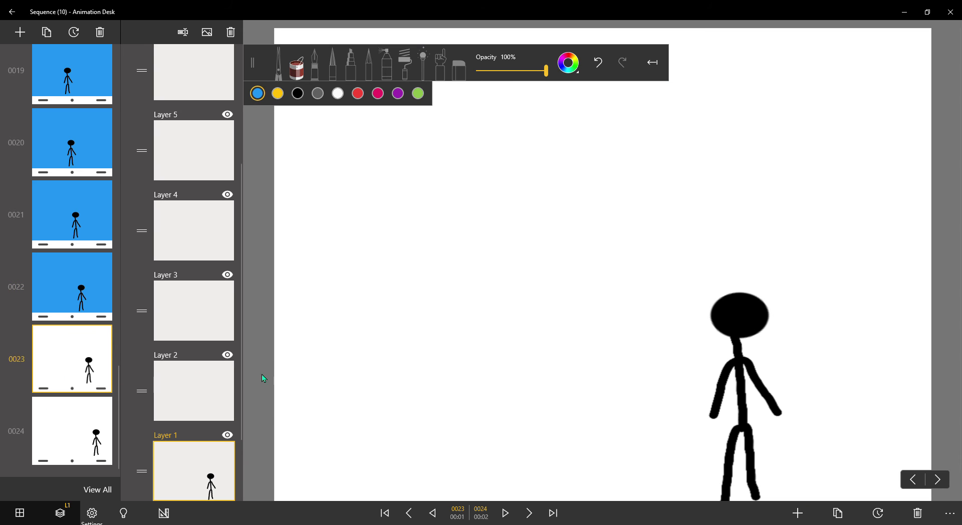
{"action": "left_click", "coordinate": [296, 370]}
{"action": "left_click", "coordinate": [51, 438]}
{"action": "left_click", "coordinate": [359, 403]}
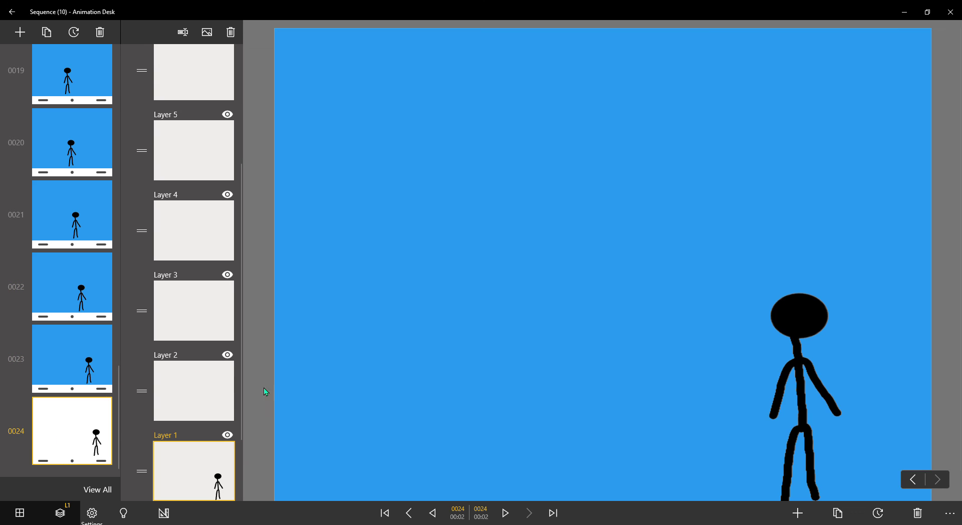
Fill the backgrounds of frames 0013 and 0012 with blue
{"action": "scroll", "coordinate": [72, 282], "scroll_direction": "up", "scroll_amount": 3}
{"action": "scroll", "coordinate": [72, 282], "scroll_direction": "up", "scroll_amount": 3}
{"action": "scroll", "coordinate": [71, 282], "scroll_direction": "up", "scroll_amount": 2}
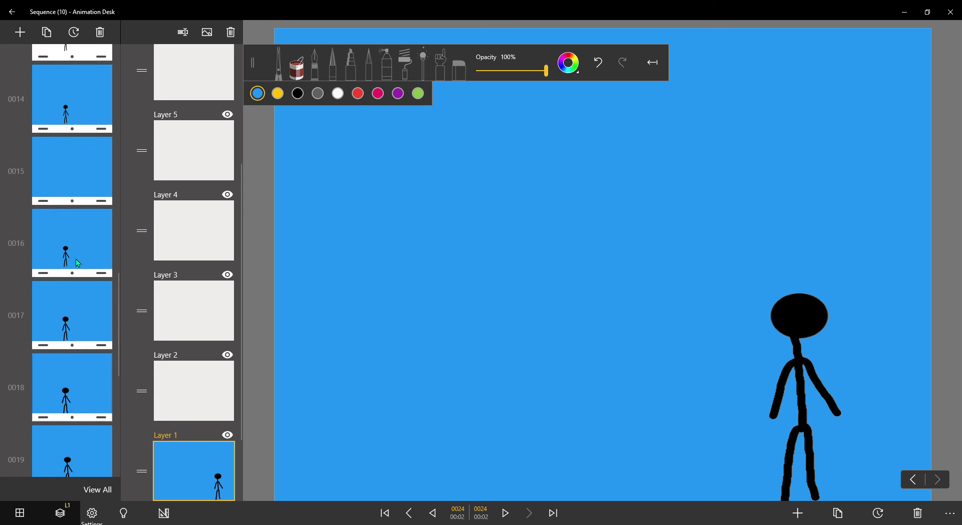
{"action": "scroll", "coordinate": [75, 266], "scroll_direction": "up", "scroll_amount": 2}
{"action": "scroll", "coordinate": [77, 264], "scroll_direction": "up", "scroll_amount": 2}
{"action": "scroll", "coordinate": [78, 263], "scroll_direction": "up", "scroll_amount": 2}
{"action": "scroll", "coordinate": [78, 264], "scroll_direction": "down", "scroll_amount": 2}
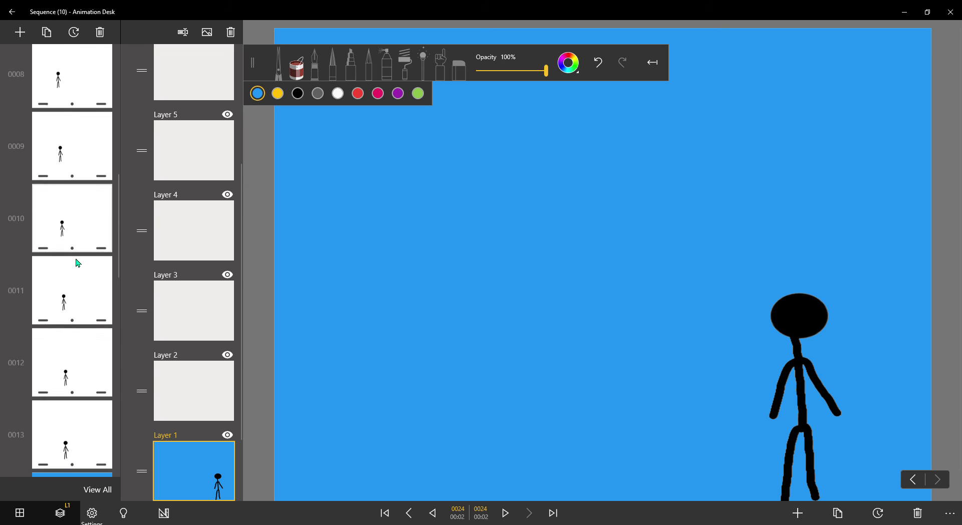
{"action": "scroll", "coordinate": [78, 264], "scroll_direction": "down", "scroll_amount": 1}
{"action": "left_click", "coordinate": [100, 429]}
{"action": "left_click", "coordinate": [358, 418]}
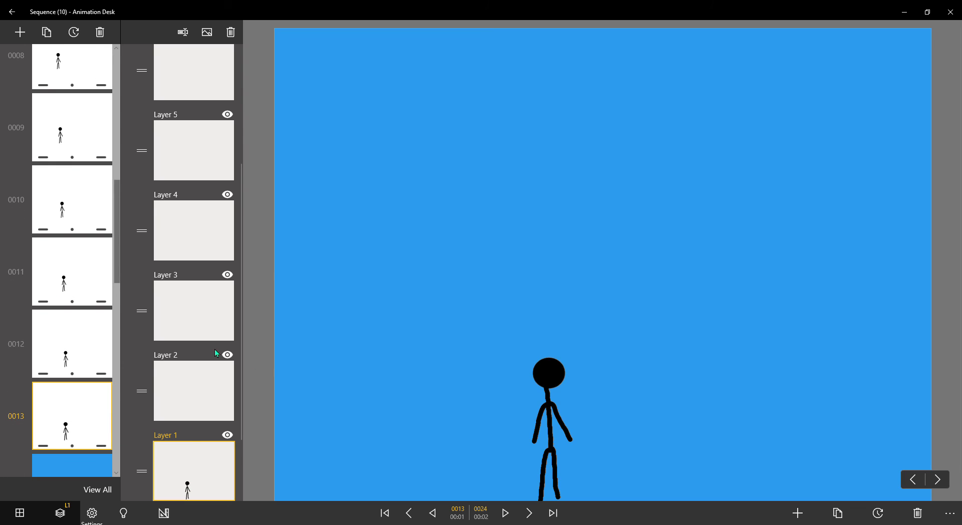
{"action": "left_click", "coordinate": [75, 346]}
{"action": "left_click", "coordinate": [288, 326]}
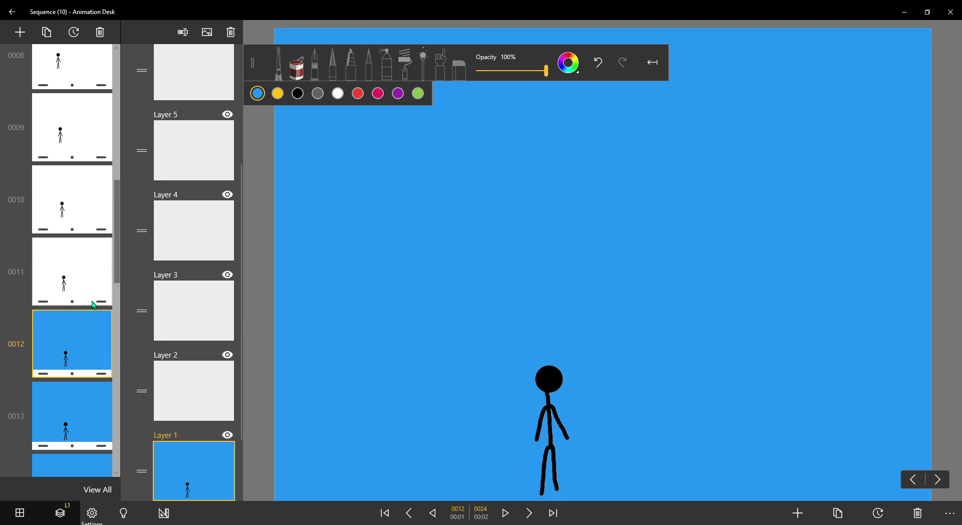
Fill the backgrounds of frames 0011, 0010 and 0009 with blue
{"action": "left_click", "coordinate": [101, 254]}
{"action": "left_click", "coordinate": [338, 220]}
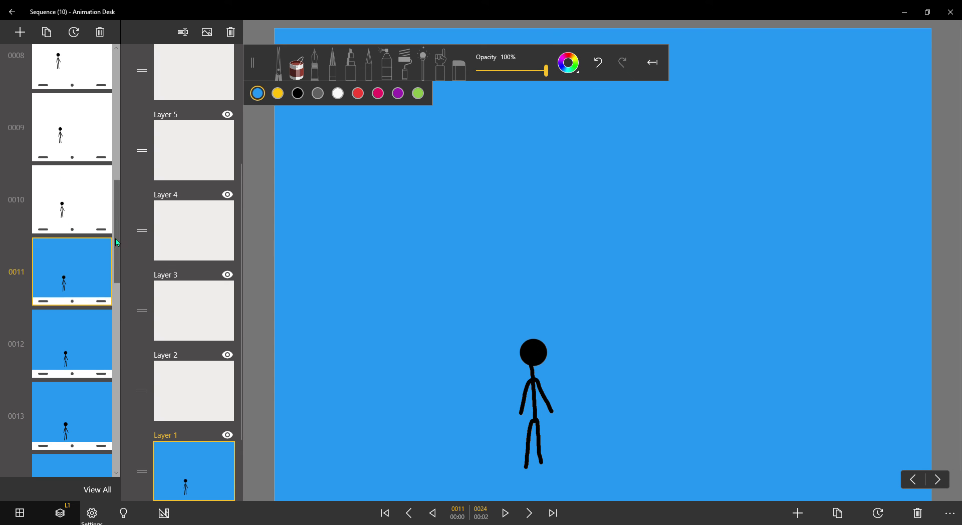
{"action": "left_click", "coordinate": [103, 220]}
{"action": "left_click", "coordinate": [294, 233]}
{"action": "left_click", "coordinate": [98, 130]}
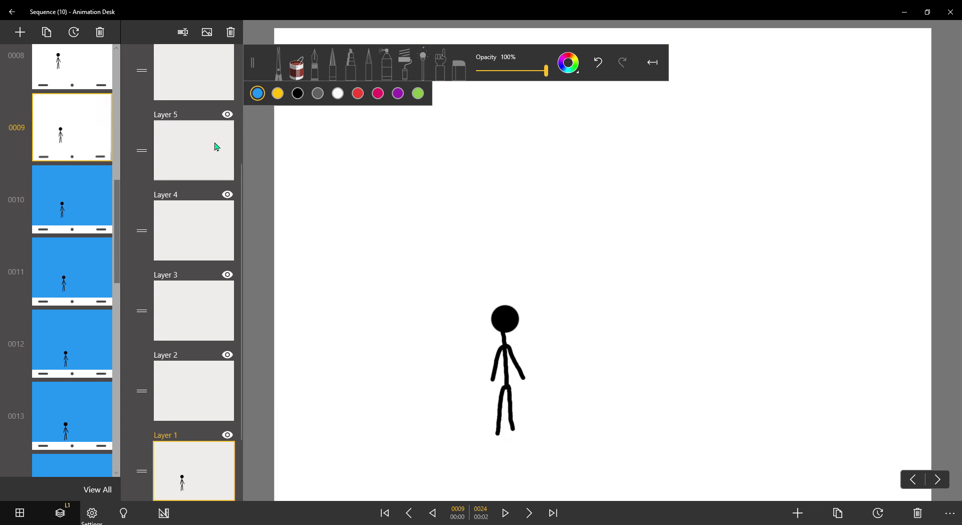
{"action": "left_click", "coordinate": [288, 170]}
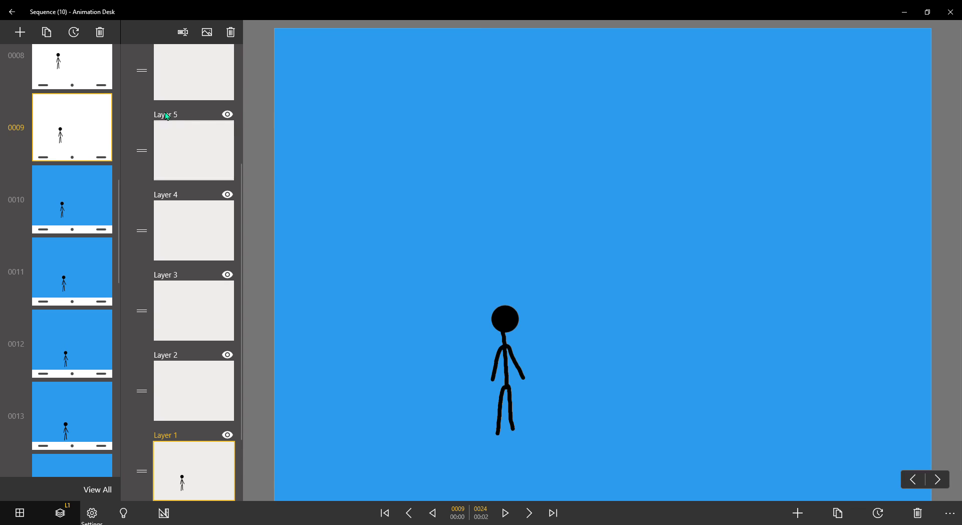
Fill the backgrounds of frames 0008, 0007, 0006 and 0005 with blue
{"action": "left_click", "coordinate": [70, 70]}
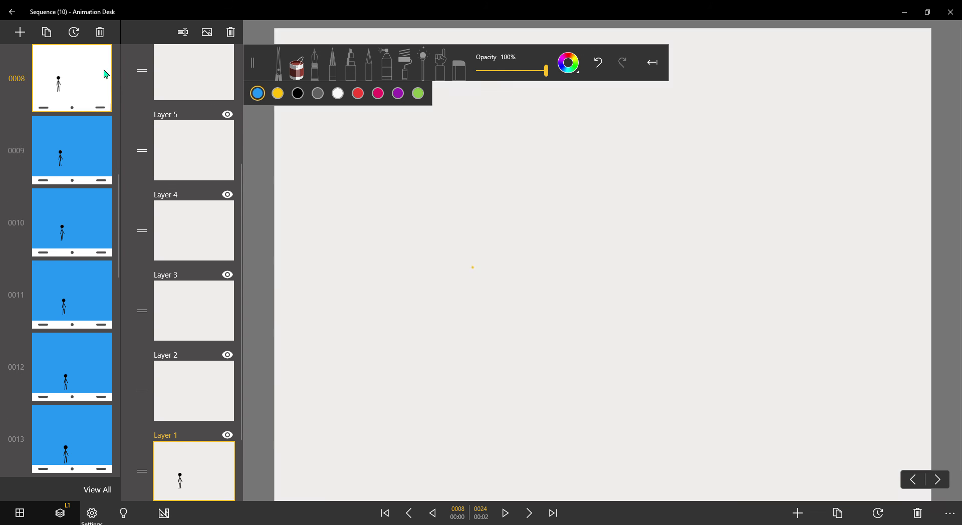
{"action": "left_click", "coordinate": [287, 201]}
{"action": "scroll", "coordinate": [65, 185], "scroll_direction": "up", "scroll_amount": 3}
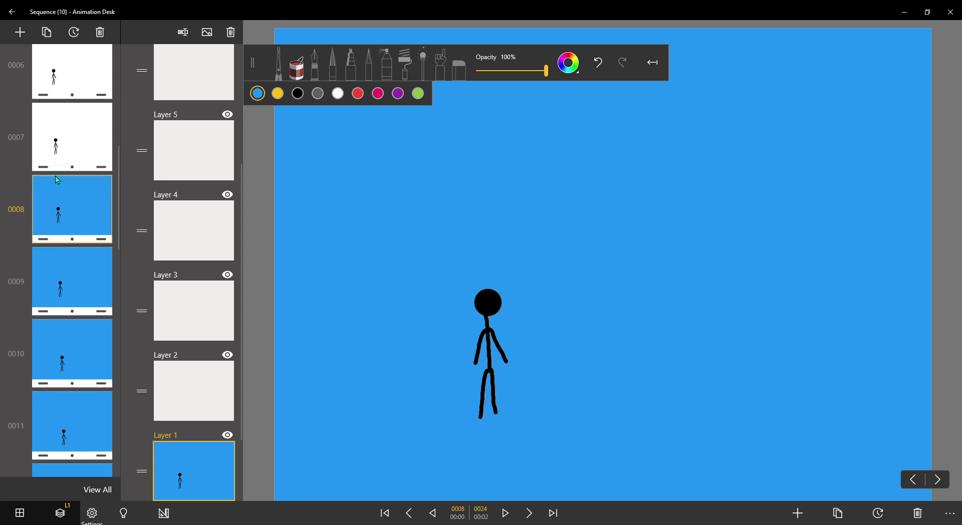
{"action": "scroll", "coordinate": [63, 186], "scroll_direction": "up", "scroll_amount": 3}
{"action": "scroll", "coordinate": [58, 185], "scroll_direction": "up", "scroll_amount": 2}
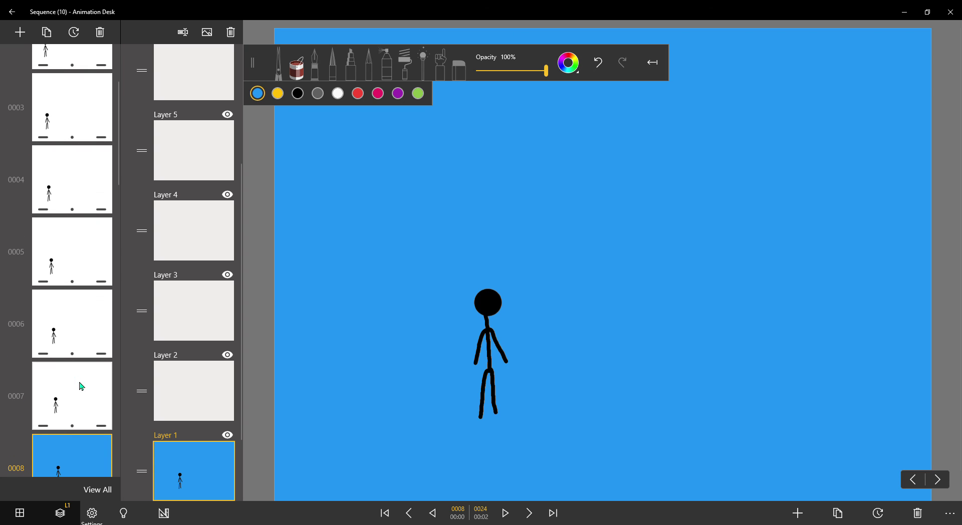
{"action": "left_click", "coordinate": [75, 386]}
{"action": "left_click", "coordinate": [324, 266]}
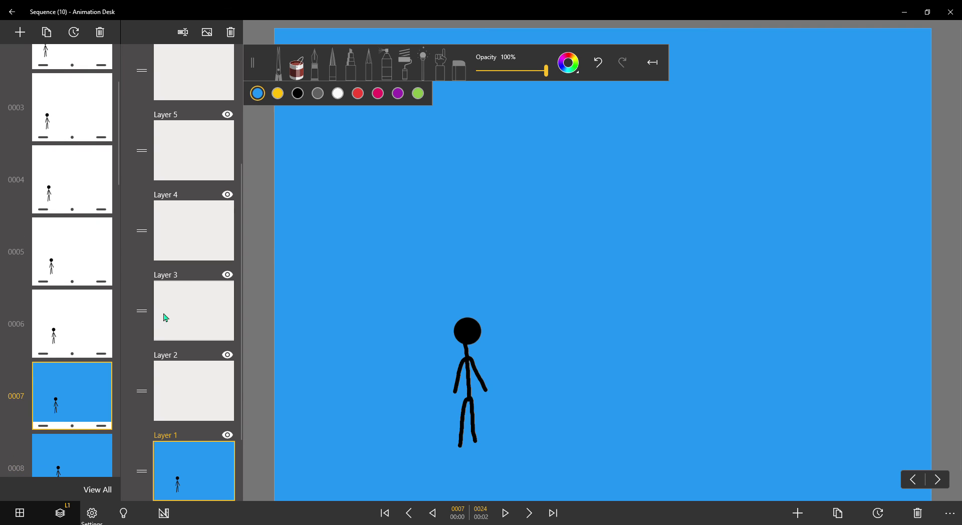
{"action": "left_click", "coordinate": [105, 303]}
{"action": "left_click", "coordinate": [368, 231]}
{"action": "left_click", "coordinate": [96, 266]}
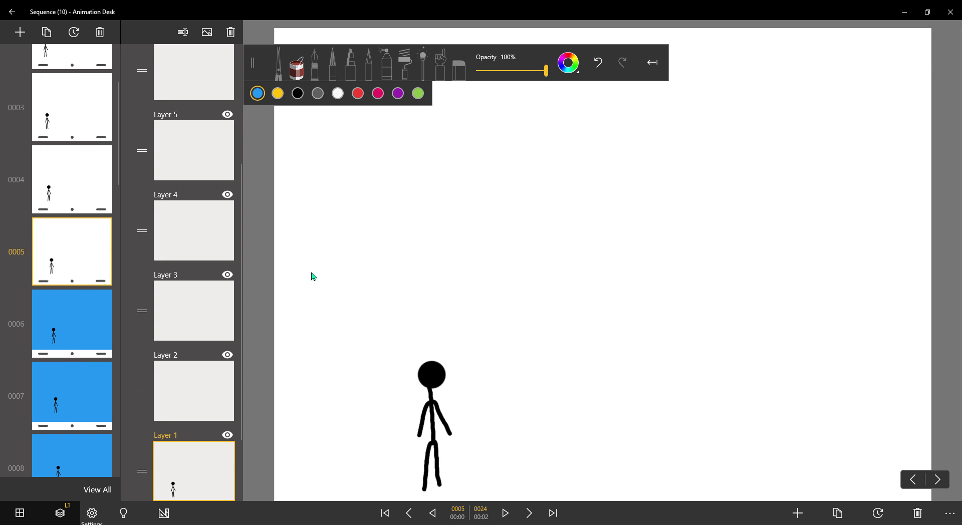
{"action": "left_click", "coordinate": [311, 275]}
Fill the backgrounds of frames 0004, 0003, 0002 and 0001 with blue
{"action": "left_click", "coordinate": [88, 185]}
{"action": "left_click", "coordinate": [365, 266]}
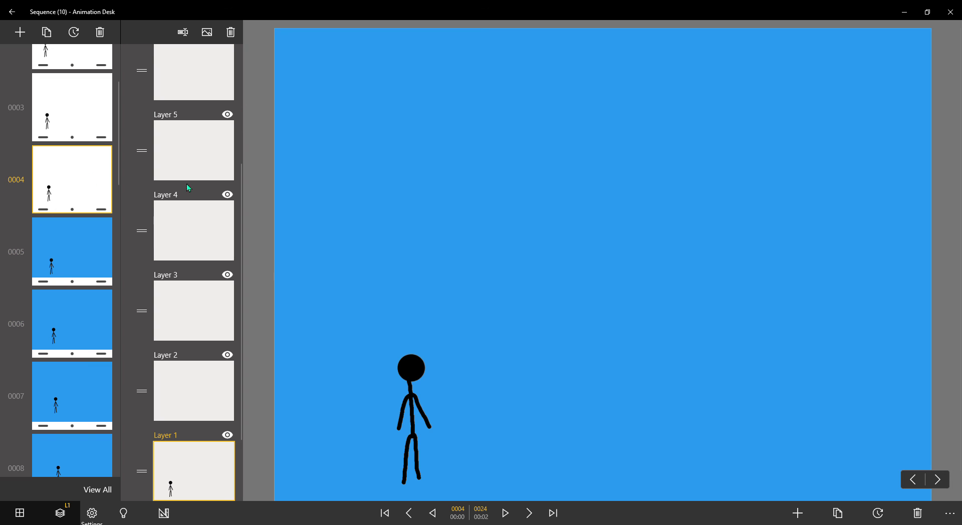
{"action": "left_click", "coordinate": [75, 113]}
{"action": "left_click", "coordinate": [307, 209]}
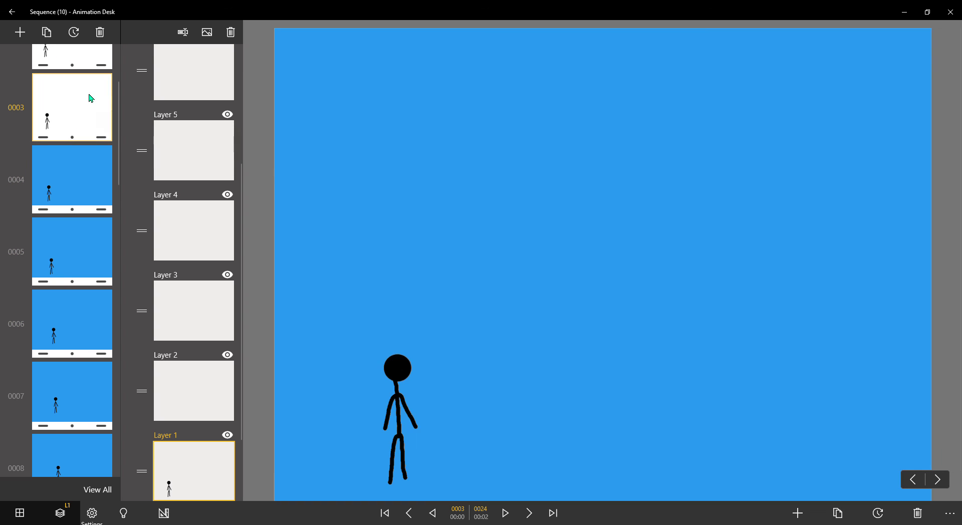
{"action": "scroll", "coordinate": [57, 154], "scroll_direction": "up", "scroll_amount": 3}
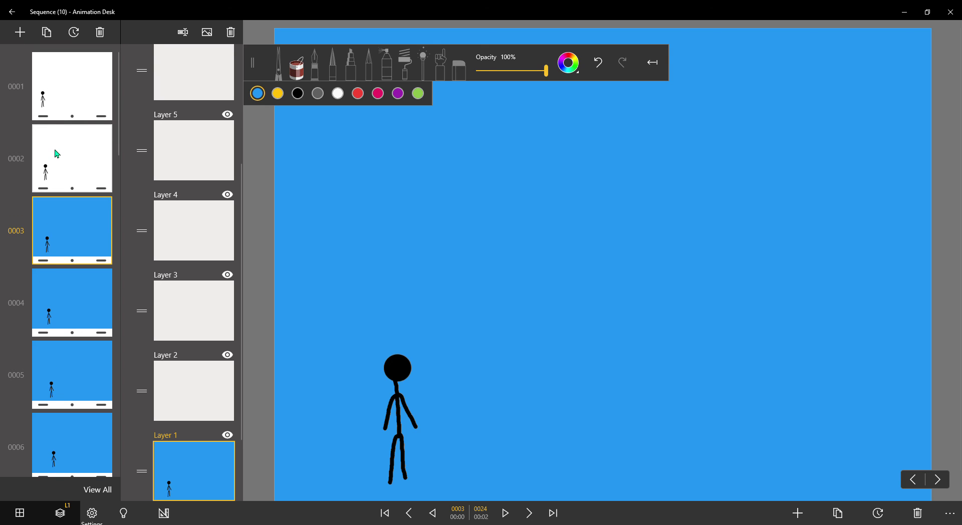
{"action": "left_click", "coordinate": [83, 160]}
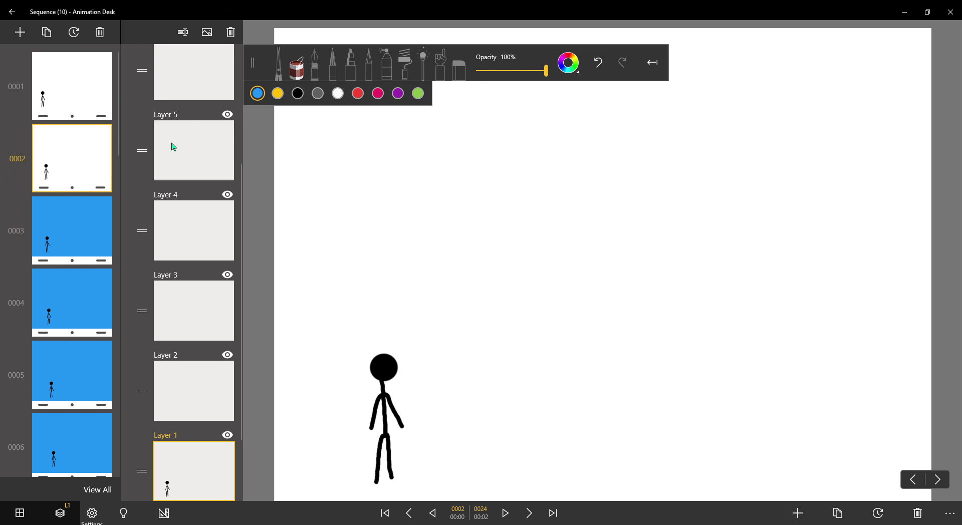
{"action": "left_click", "coordinate": [454, 164]}
{"action": "left_click", "coordinate": [69, 96]}
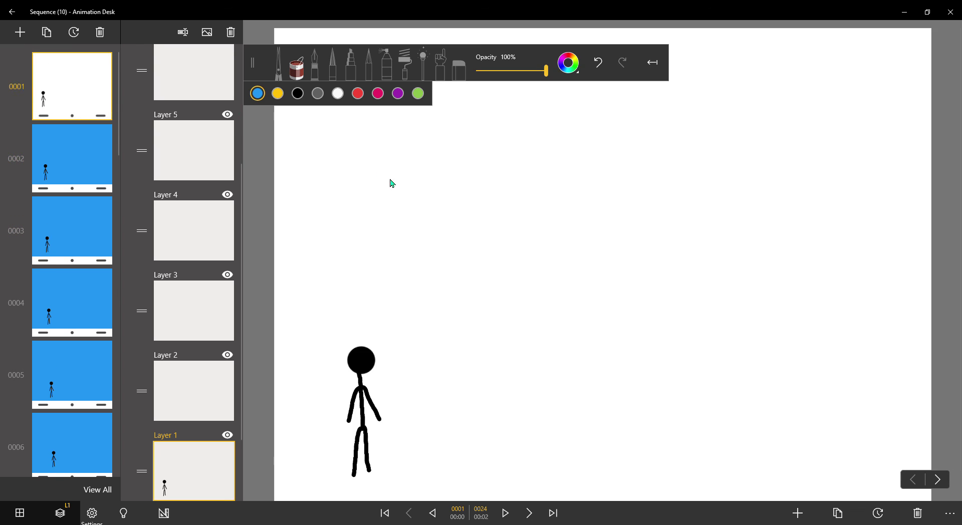
{"action": "left_click", "coordinate": [411, 195]}
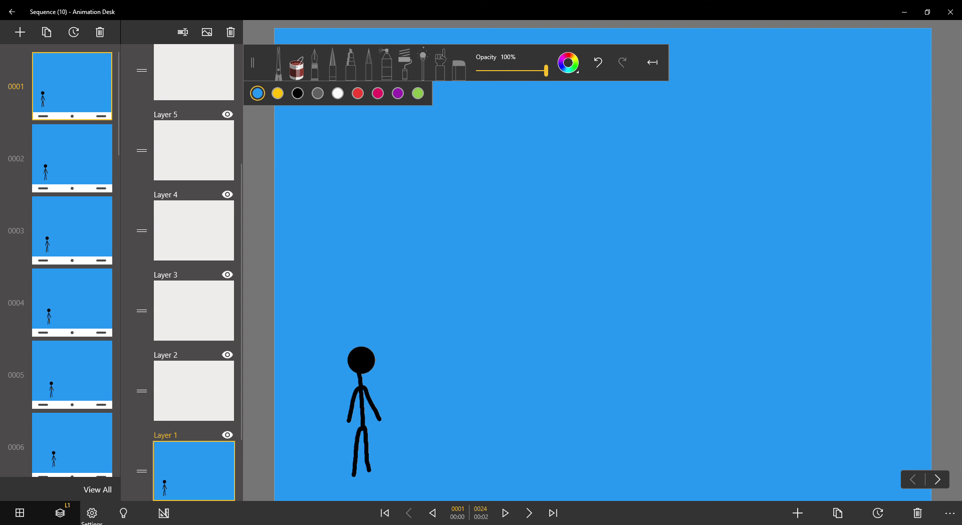
Play all 24 blue-background frames through and pause on frame 23
{"action": "scroll", "coordinate": [43, 331], "scroll_direction": "down", "scroll_amount": 3}
{"action": "scroll", "coordinate": [43, 331], "scroll_direction": "down", "scroll_amount": 5}
{"action": "scroll", "coordinate": [30, 201], "scroll_direction": "down", "scroll_amount": 5}
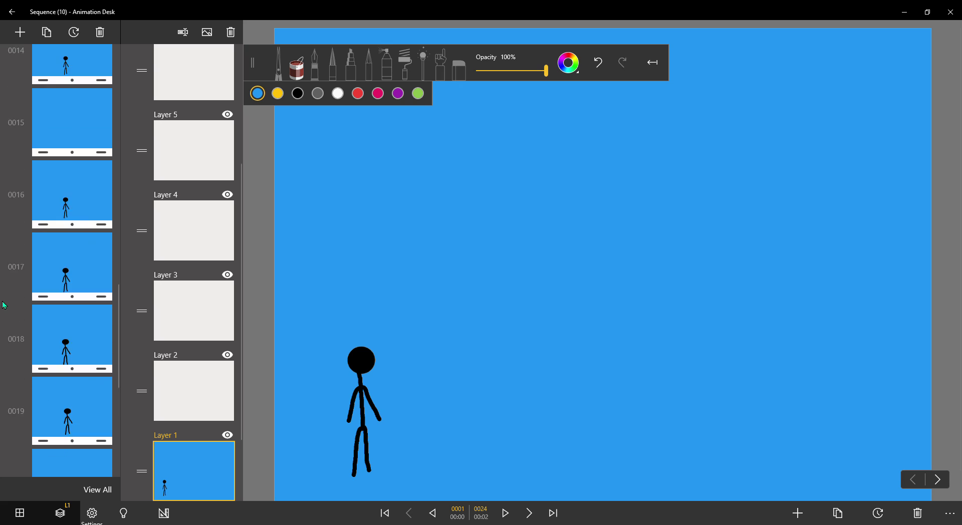
{"action": "scroll", "coordinate": [2, 71], "scroll_direction": "down", "scroll_amount": 5}
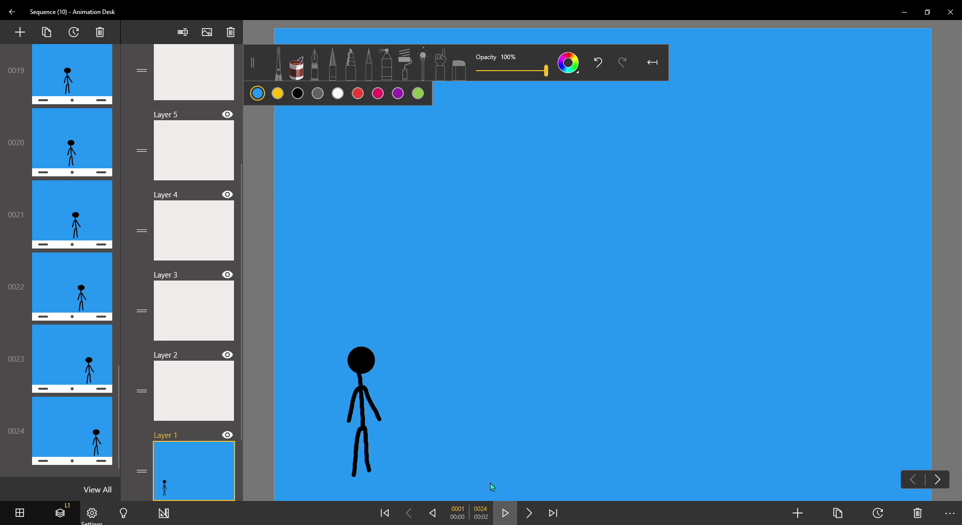
{"action": "left_click", "coordinate": [507, 513]}
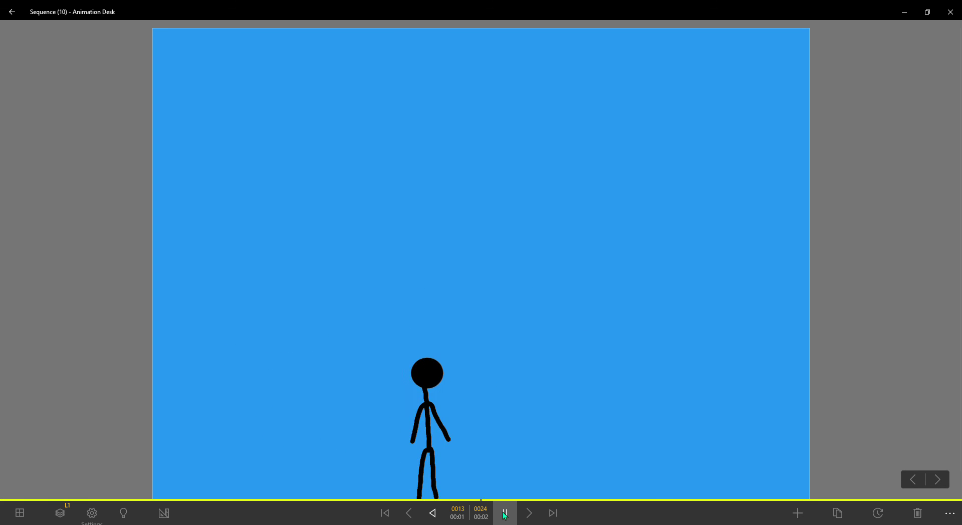
{"action": "left_click", "coordinate": [505, 513]}
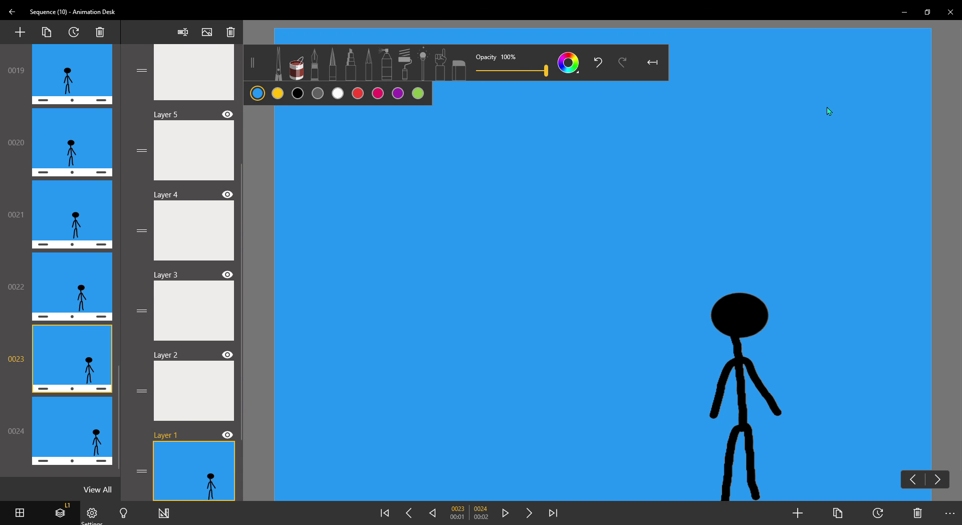